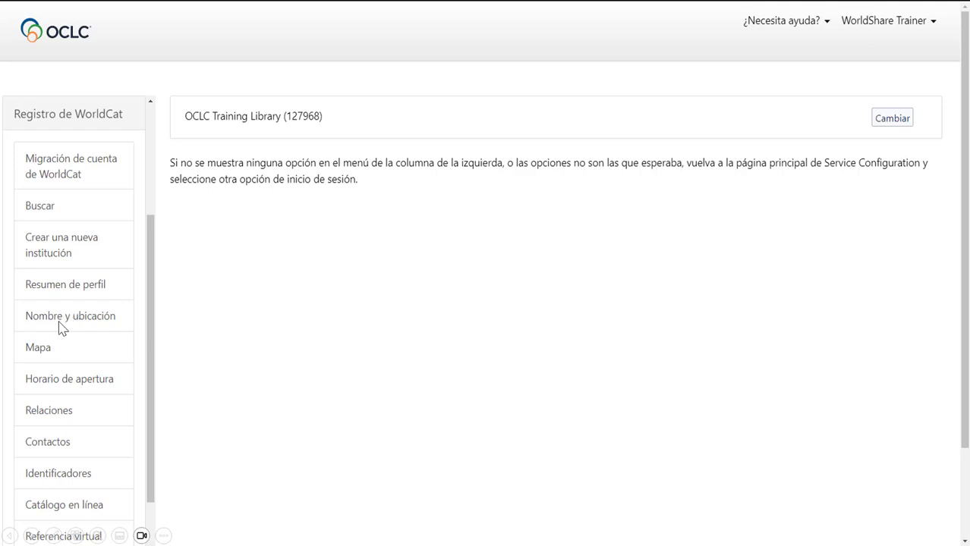
Review the Nombre y ubicación settings, selecting the Default main address and continuing through the e-mail and Teléfono/Sitio web sections
{"action": "left_click", "coordinate": [60, 325]}
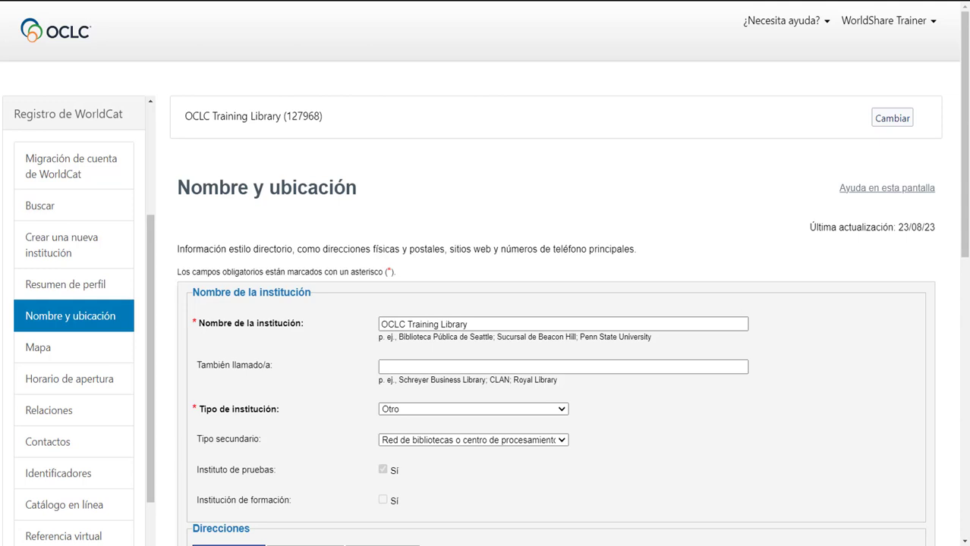
{"action": "scroll", "coordinate": [966, 255], "scroll_direction": "down", "scroll_amount": 5}
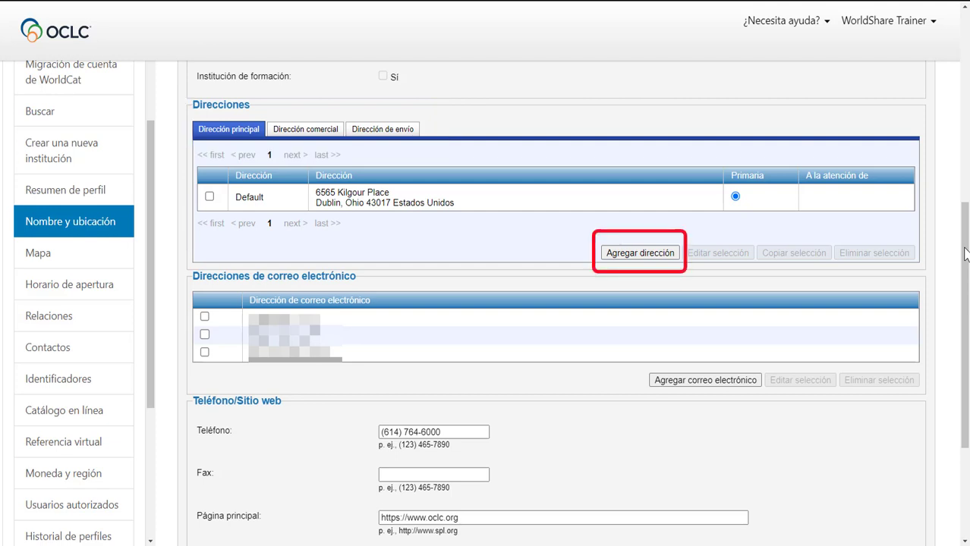
{"action": "left_click", "coordinate": [211, 198]}
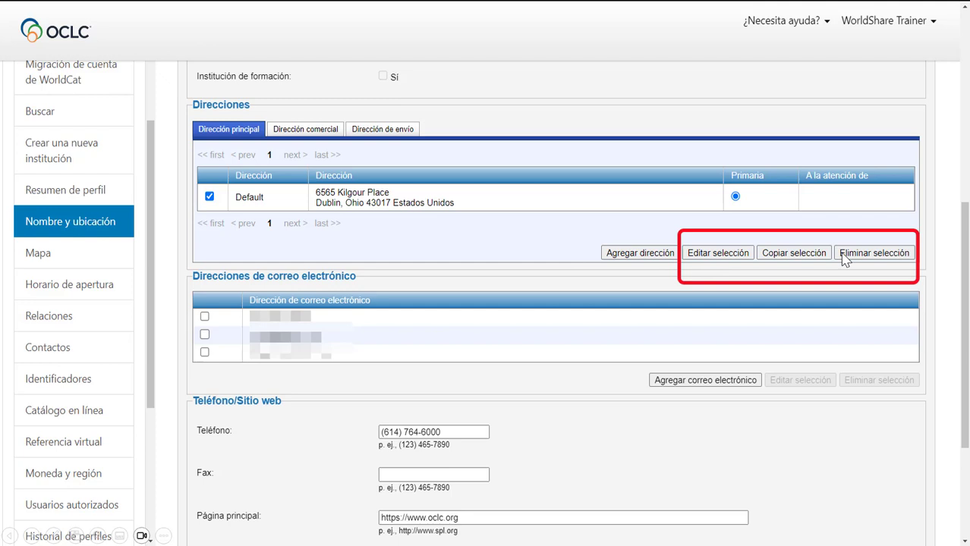
{"action": "scroll", "coordinate": [966, 294], "scroll_direction": "down", "scroll_amount": 3}
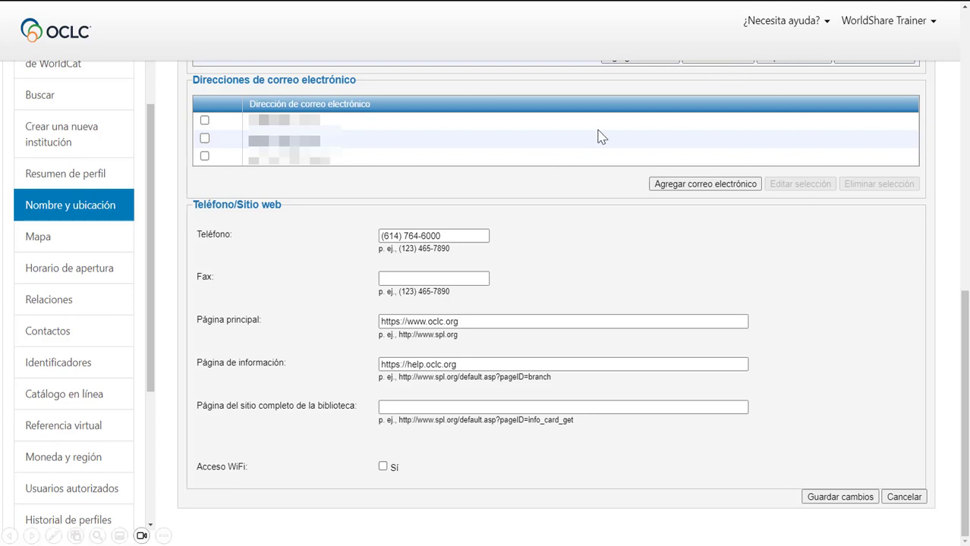
Examine the Mapa settings for the institution's main address, including its registered and calculated coordinates
{"action": "left_click", "coordinate": [38, 238]}
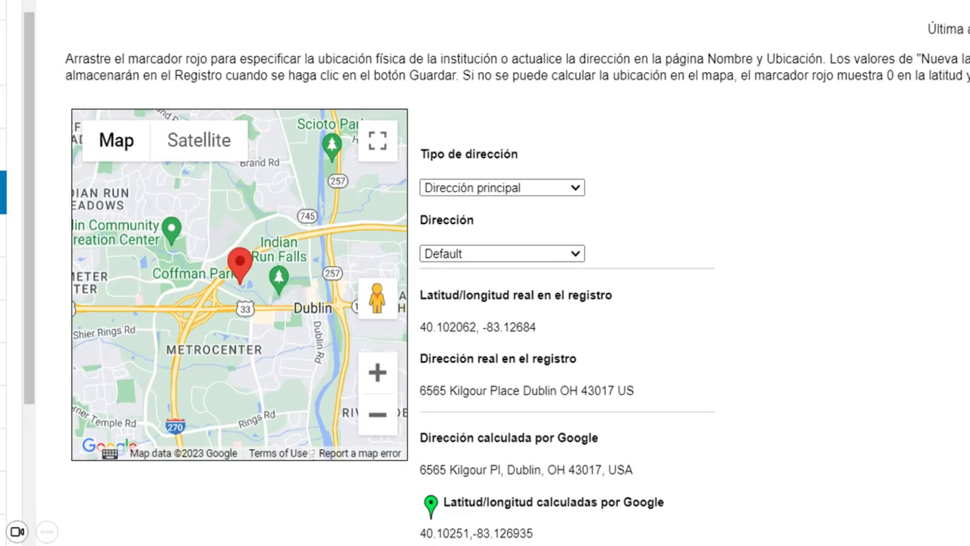
{"action": "scroll", "coordinate": [965, 260], "scroll_direction": "down", "scroll_amount": 3}
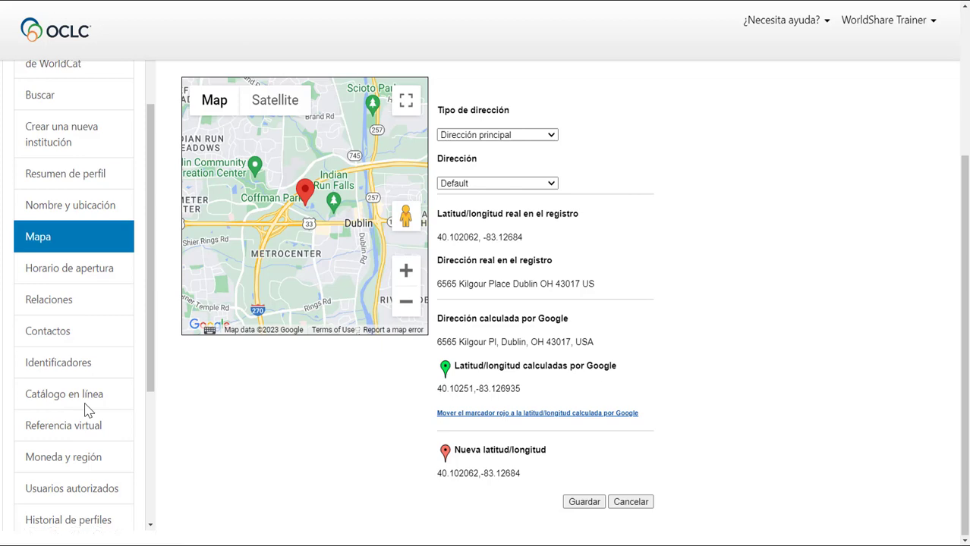
Open the Catálogo en línea settings and inspect the available choices for Sistema de biblioteca utilizado
{"action": "left_click", "coordinate": [64, 393]}
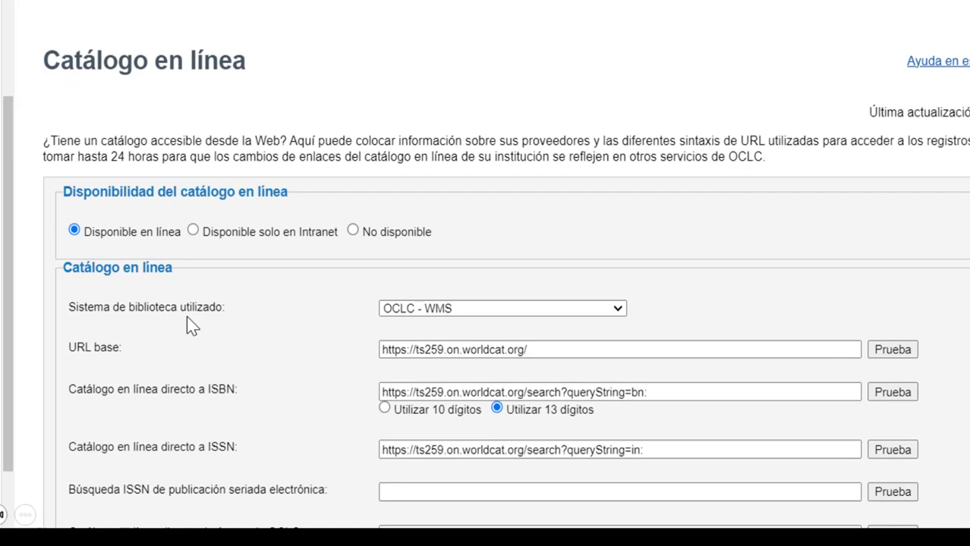
{"action": "left_click", "coordinate": [620, 309]}
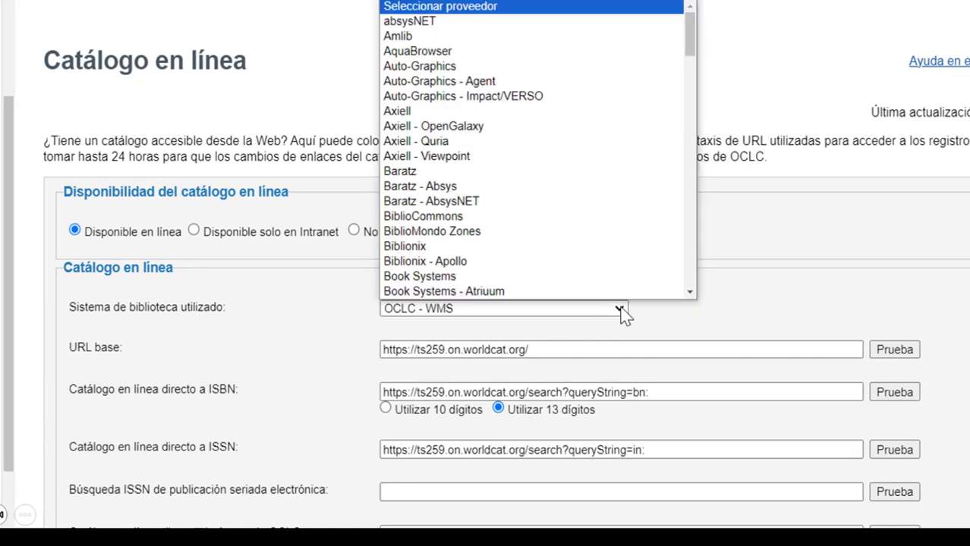
{"action": "left_click", "coordinate": [620, 311]}
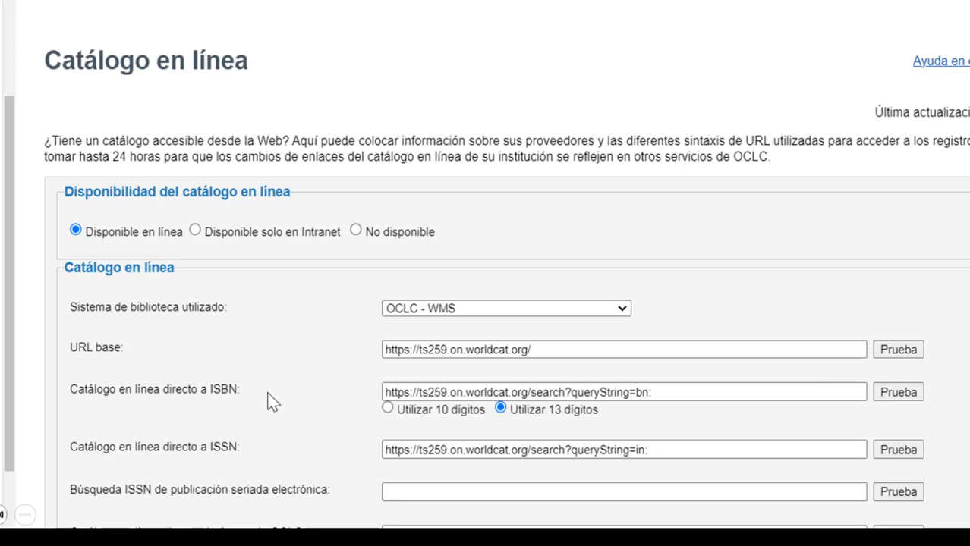
Check the ISBN and ISSN catalogue link tests without running them, and save the Catálogo en línea settings
{"action": "left_click", "coordinate": [901, 396]}
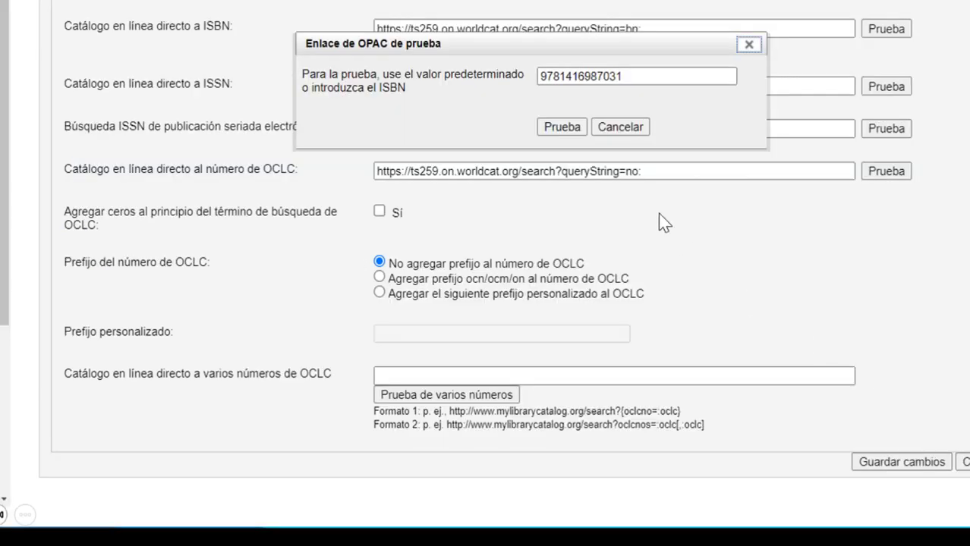
{"action": "left_click", "coordinate": [620, 128]}
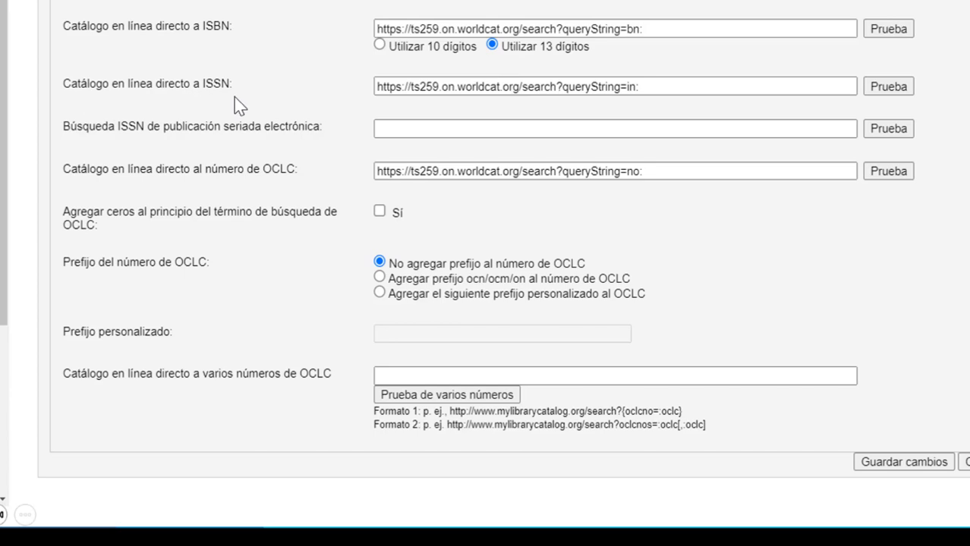
{"action": "left_click", "coordinate": [897, 91]}
{"action": "left_click", "coordinate": [640, 115]}
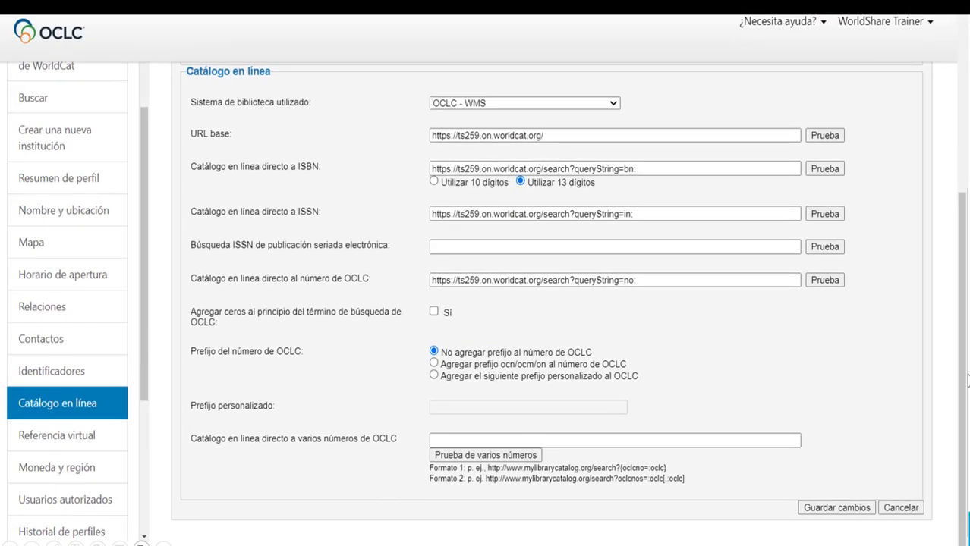
{"action": "left_click", "coordinate": [836, 508]}
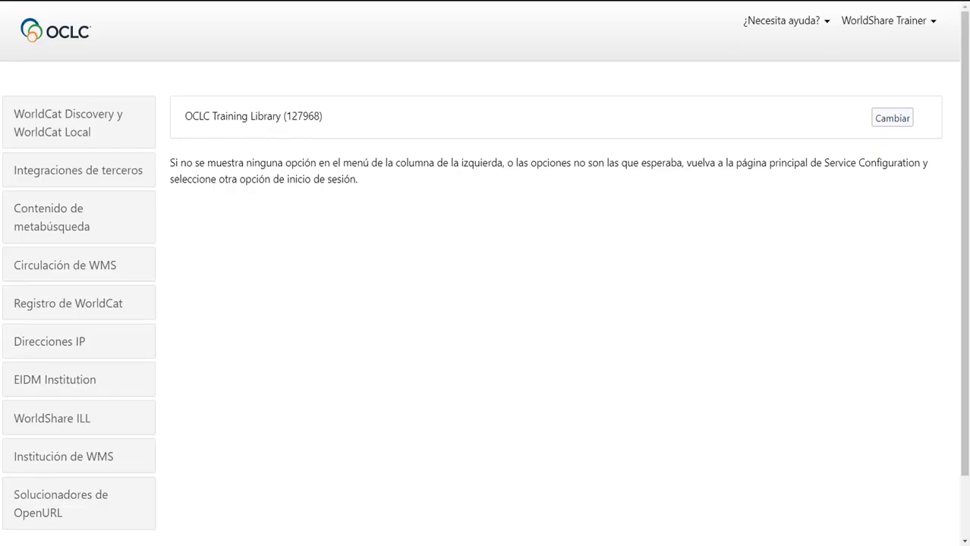
Open Administrar direcciones IP for the institution
{"action": "left_click", "coordinate": [66, 342]}
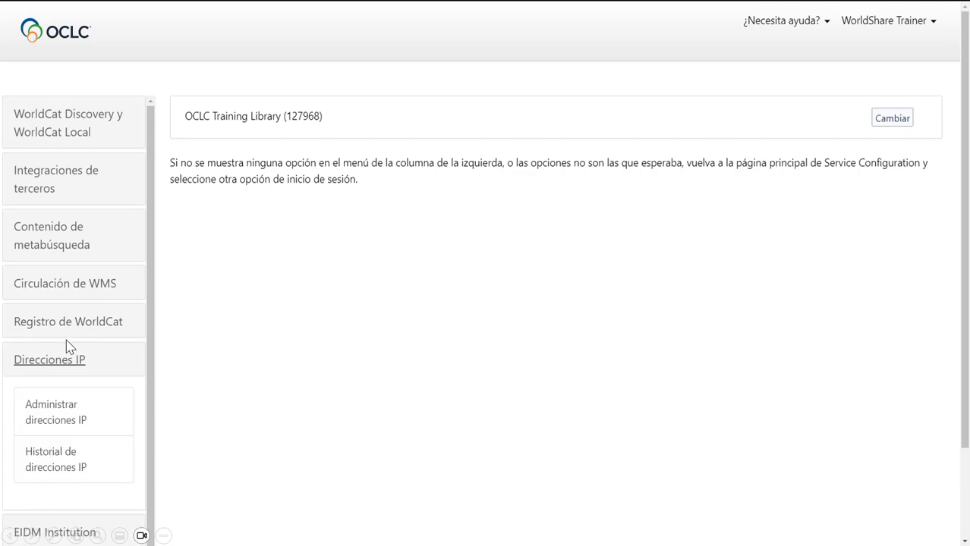
{"action": "left_click", "coordinate": [75, 431]}
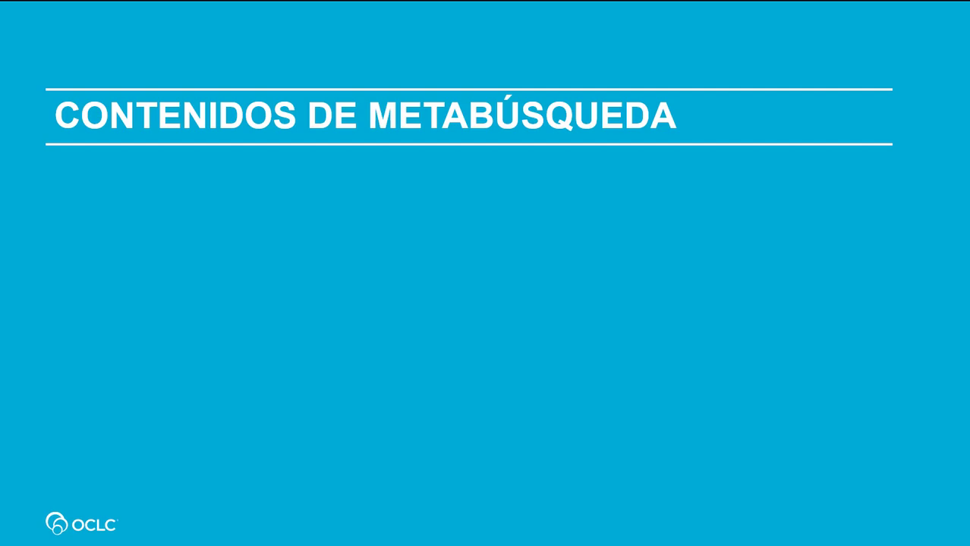
{"action": "key", "text": "Right"}
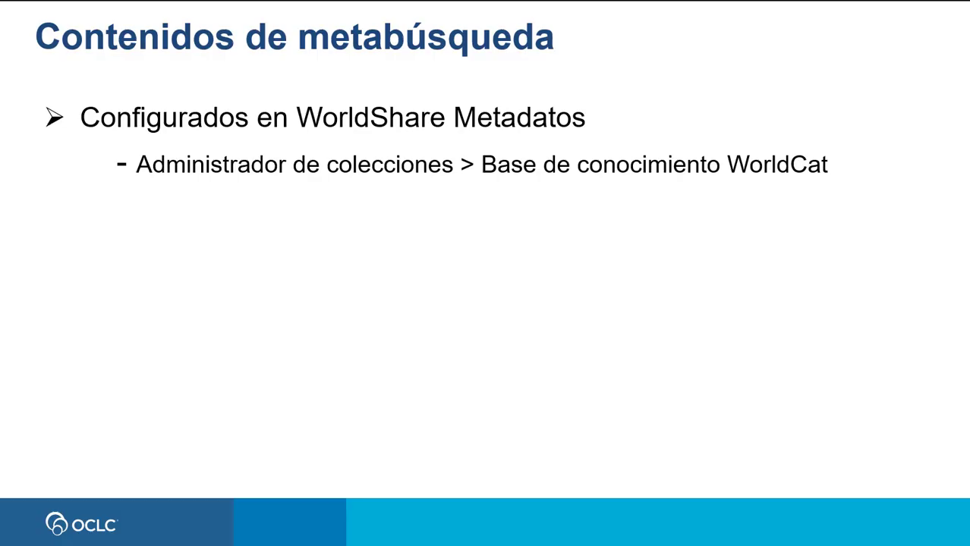
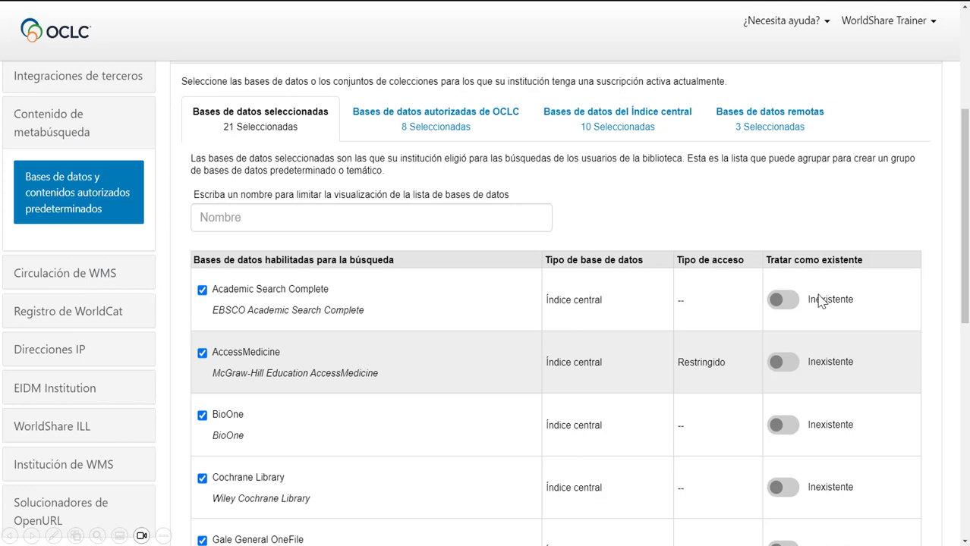
Mark Academic Search Complete as Existente among the selected databases and look over the rest of the list
{"action": "left_click", "coordinate": [780, 301]}
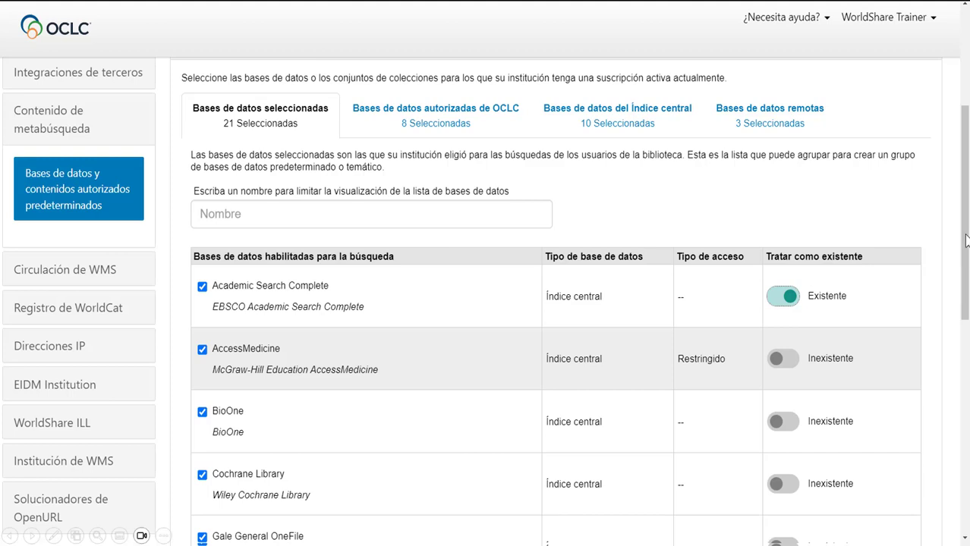
{"action": "scroll", "coordinate": [966, 240], "scroll_direction": "down", "scroll_amount": 10}
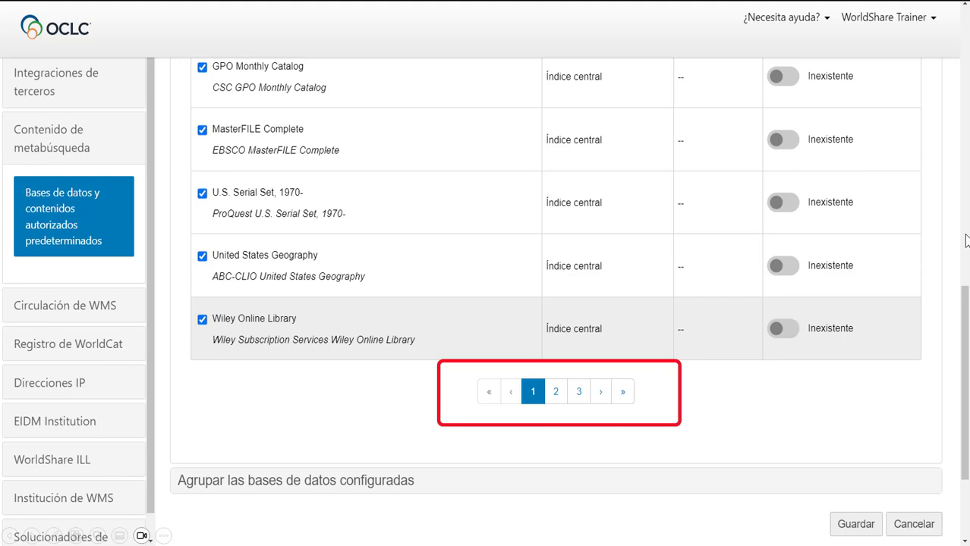
{"action": "scroll", "coordinate": [966, 306], "scroll_direction": "up", "scroll_amount": 10}
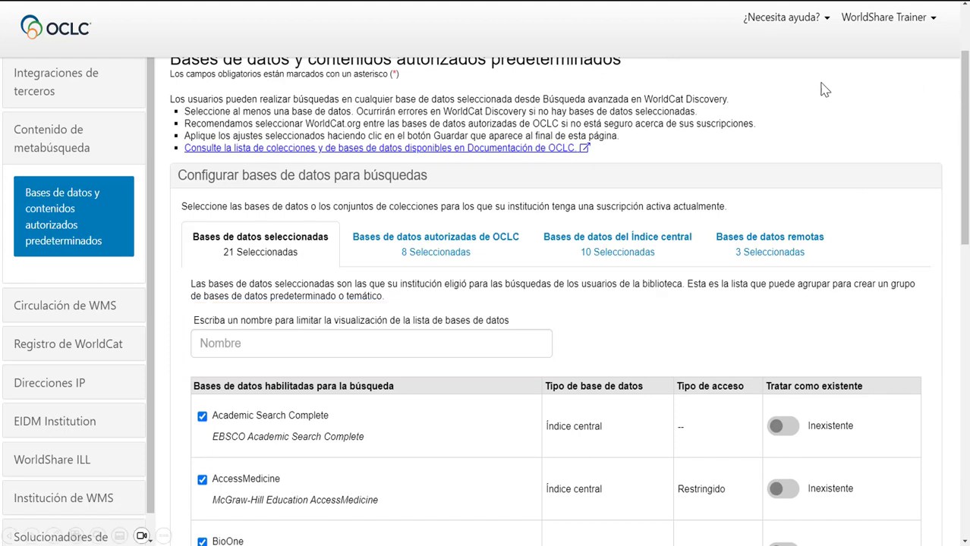
Review the databases listed under Bases de datos autorizadas de OCLC and Bases de datos del Índice central
{"action": "left_click", "coordinate": [429, 243]}
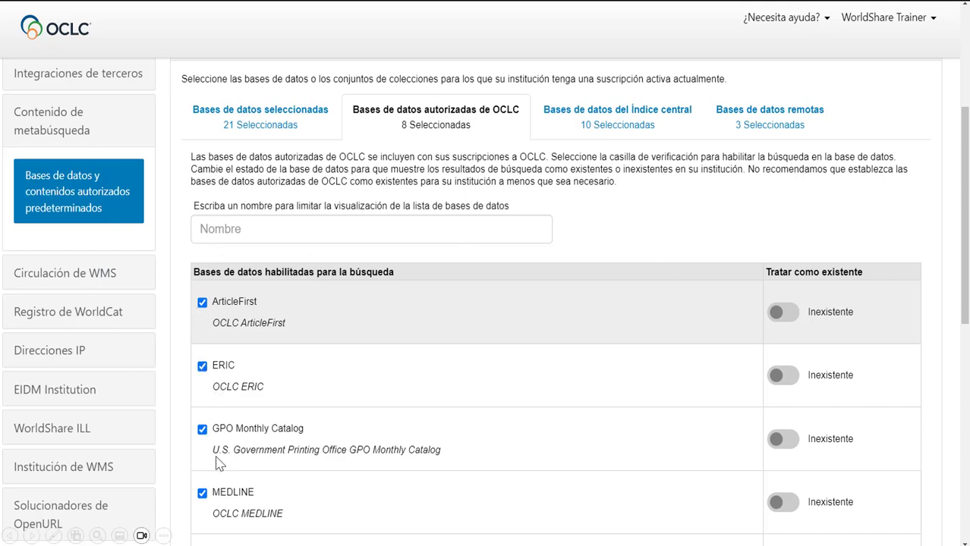
{"action": "left_click", "coordinate": [664, 122]}
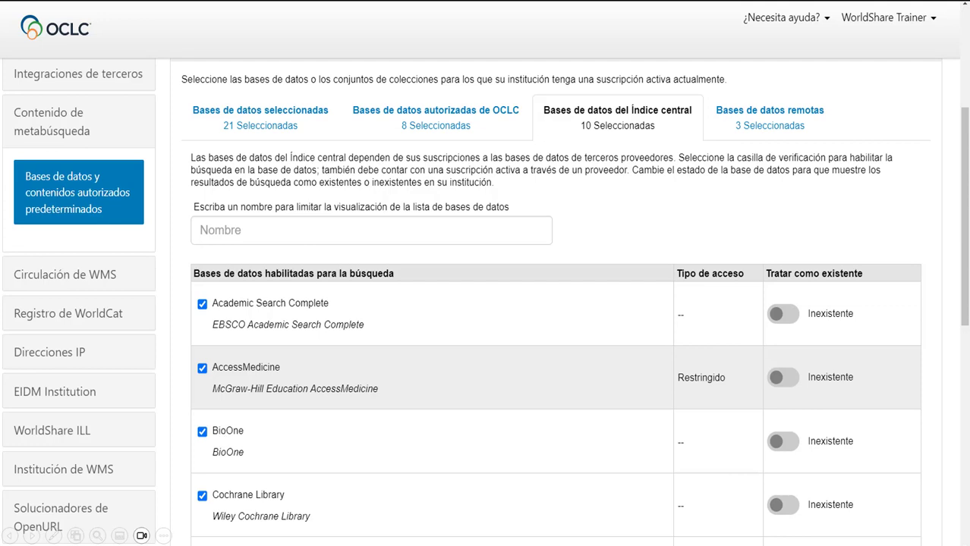
{"action": "scroll", "coordinate": [714, 318], "scroll_direction": "down", "scroll_amount": 8}
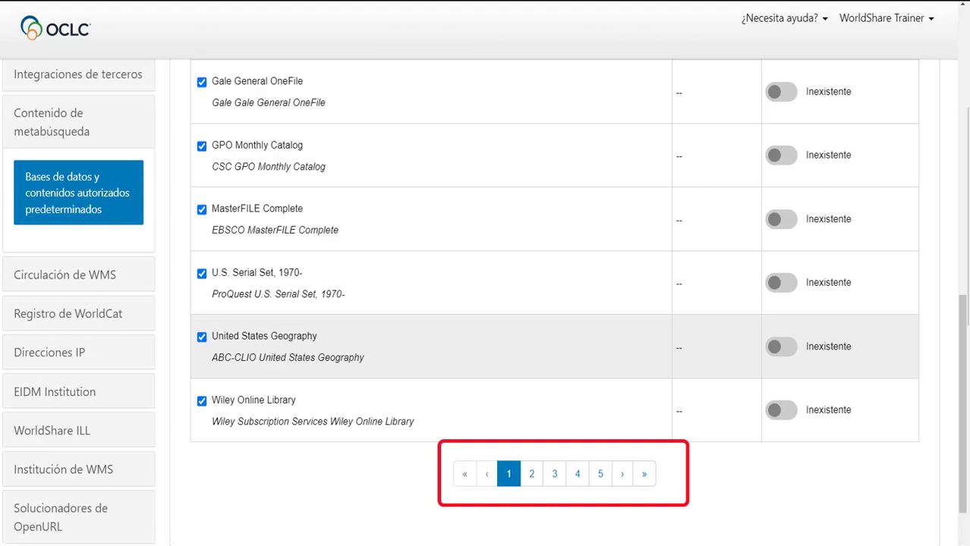
{"action": "left_click_drag", "start_coordinate": [966, 510], "coordinate": [965, 350]}
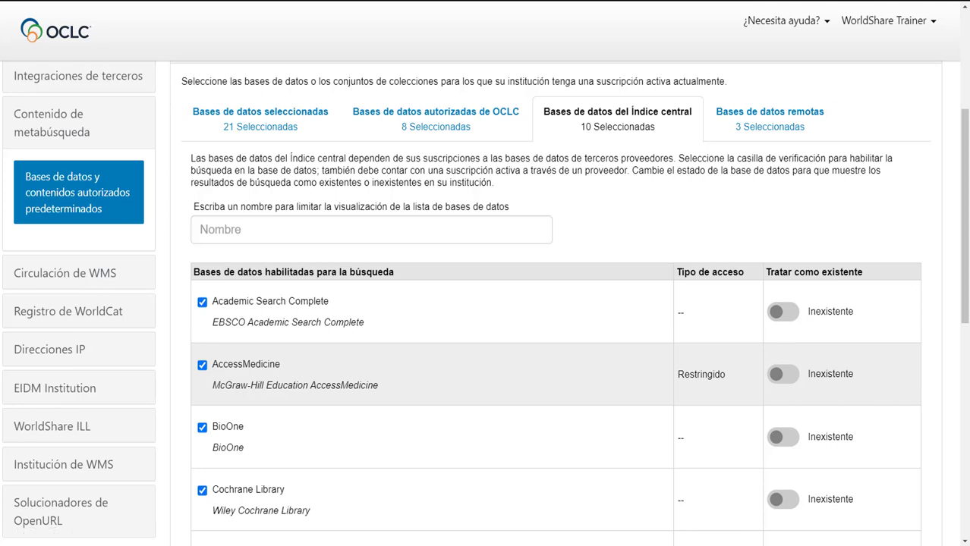
Review the Bases de datos remotas settings, including the proxy base URL and the full database list
{"action": "left_click", "coordinate": [766, 116]}
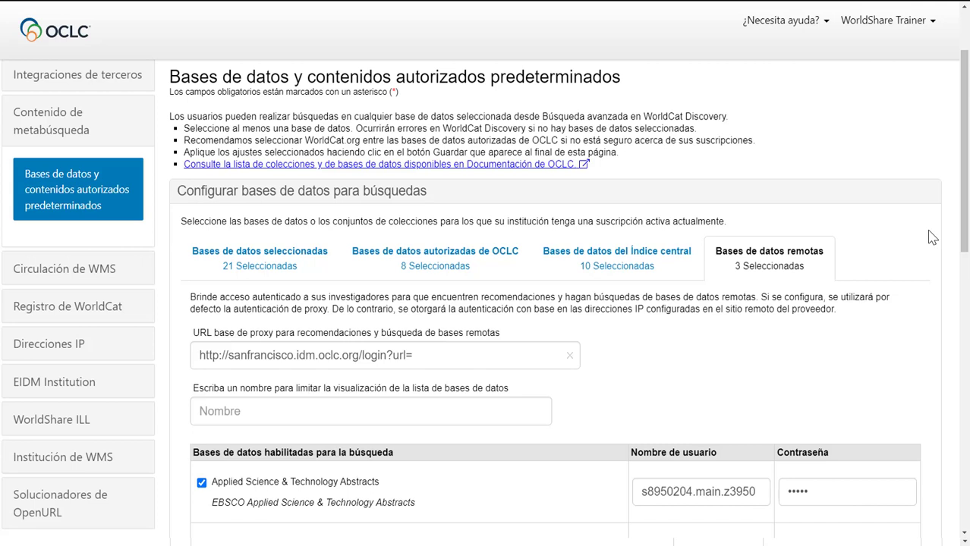
{"action": "scroll", "coordinate": [932, 238], "scroll_direction": "down", "scroll_amount": 15}
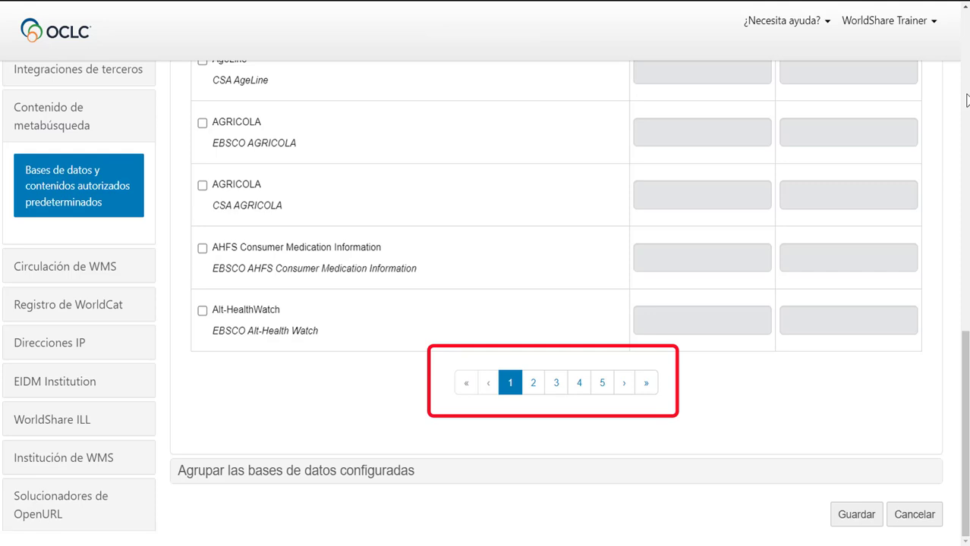
{"action": "scroll", "coordinate": [966, 356], "scroll_direction": "up", "scroll_amount": 15}
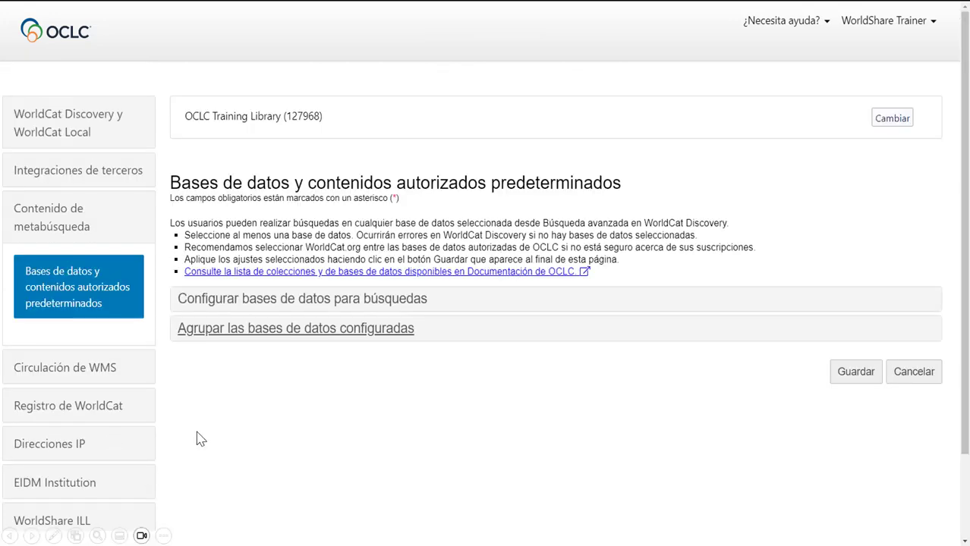
Check the default database choices for grouping, and add a custom database group with Academic Search Complete, Cochrane Library and Gale General OneFile
{"action": "left_click", "coordinate": [332, 336]}
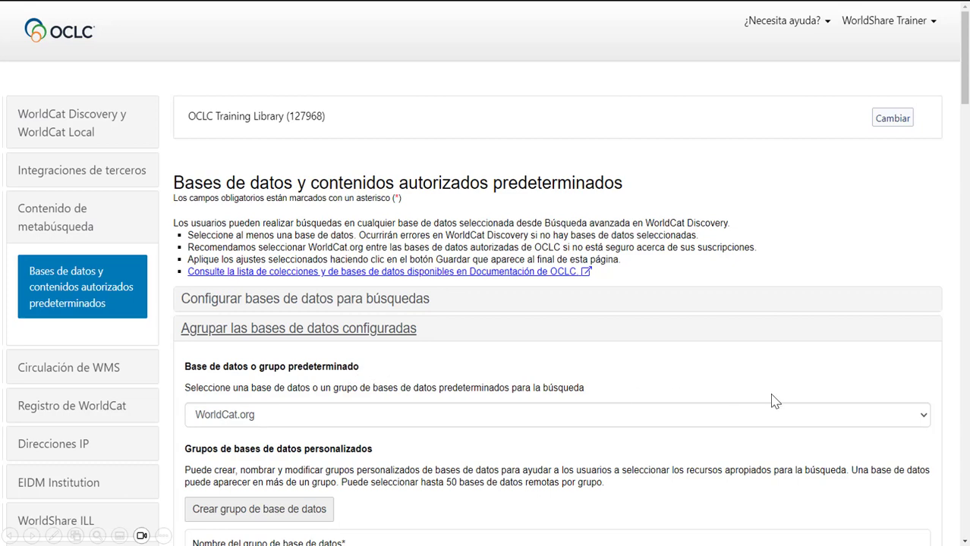
{"action": "left_click", "coordinate": [928, 417]}
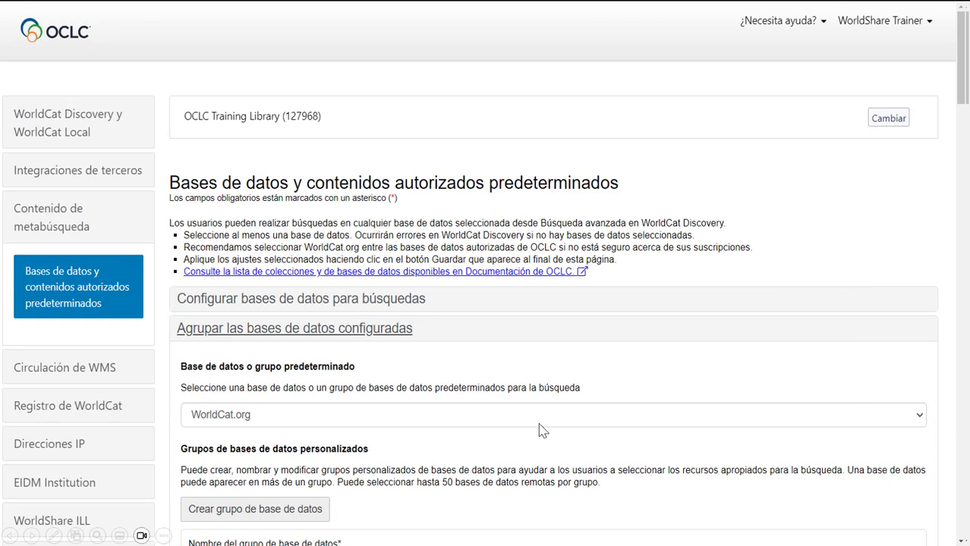
{"action": "left_click", "coordinate": [289, 519]}
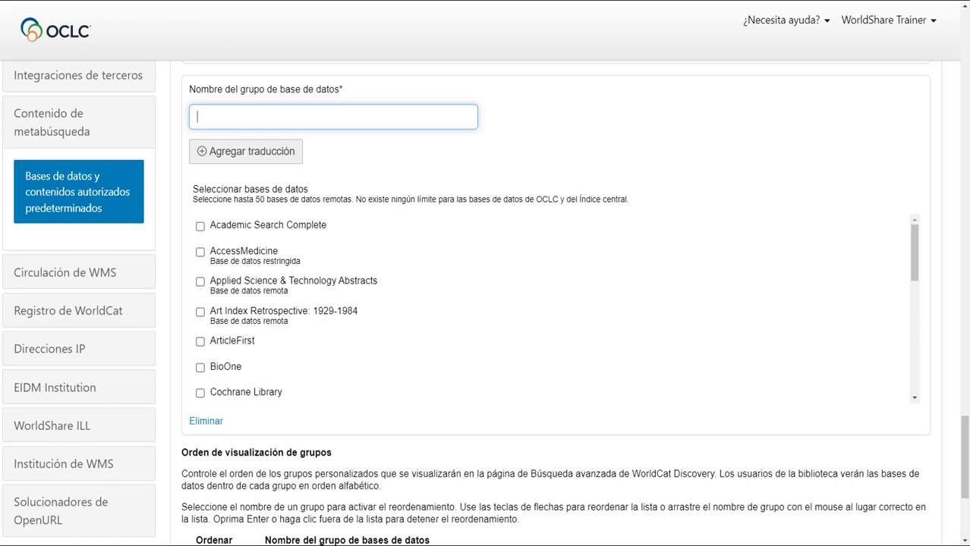
{"action": "left_click", "coordinate": [201, 226]}
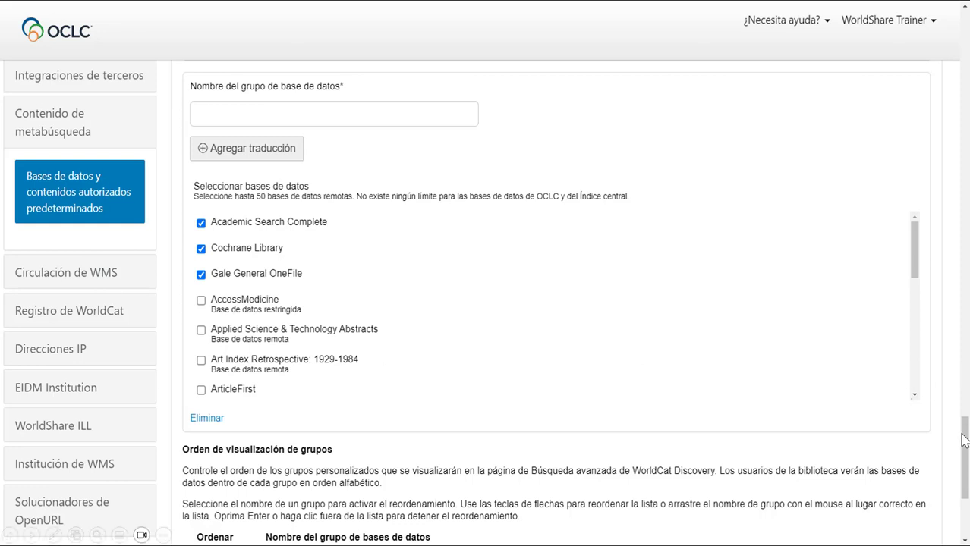
{"action": "scroll", "coordinate": [965, 440], "scroll_direction": "down", "scroll_amount": 3}
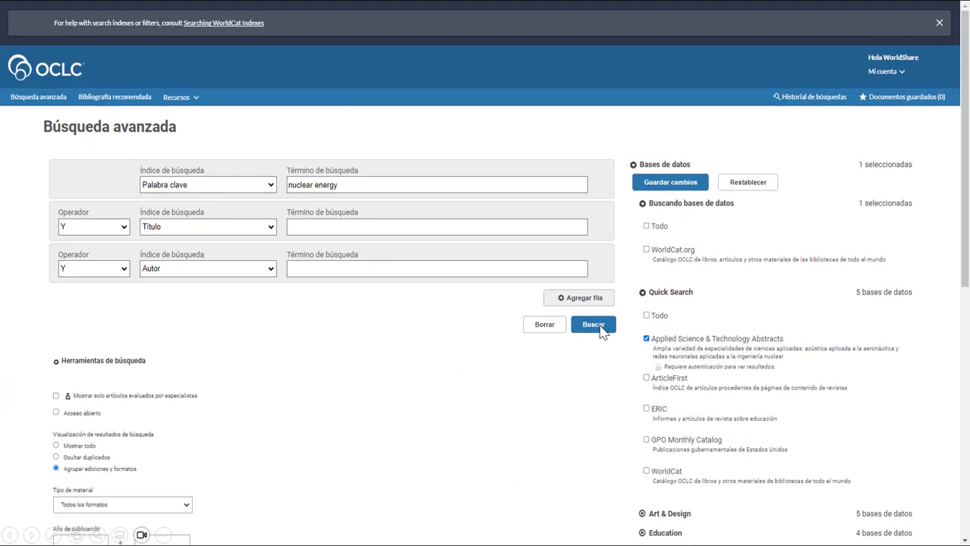
Run the advanced search for the keyword "nuclear energy" with Applied Science & Technology Abstracts selected
{"action": "left_click", "coordinate": [594, 325]}
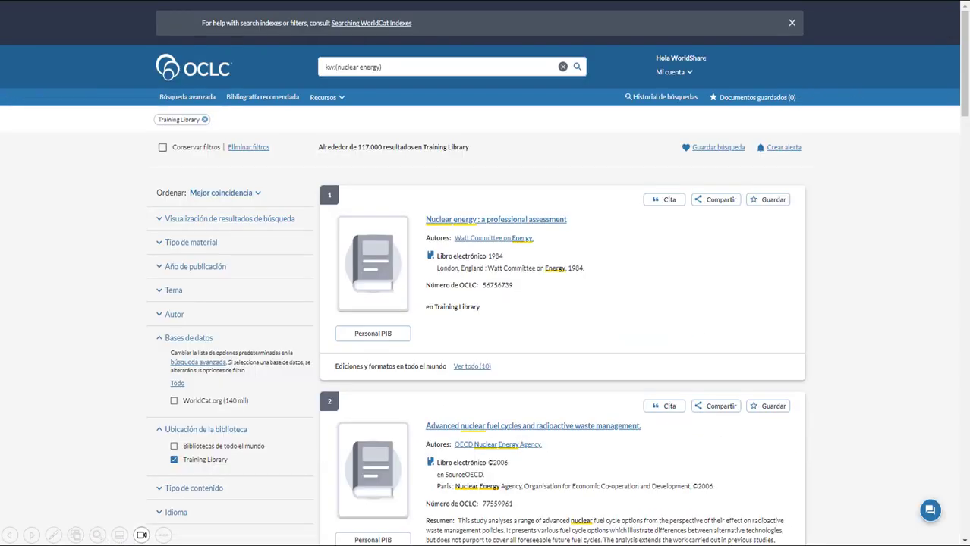